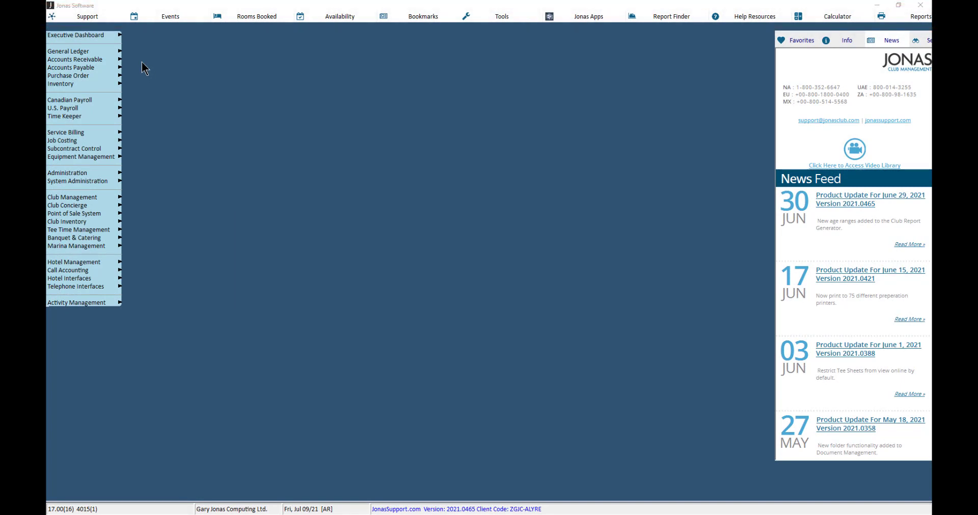
Step: Dismiss the support session prompt, then view all-room events on July 10 and the Club Event booking
{"action": "left_click", "coordinate": [117, 20]}
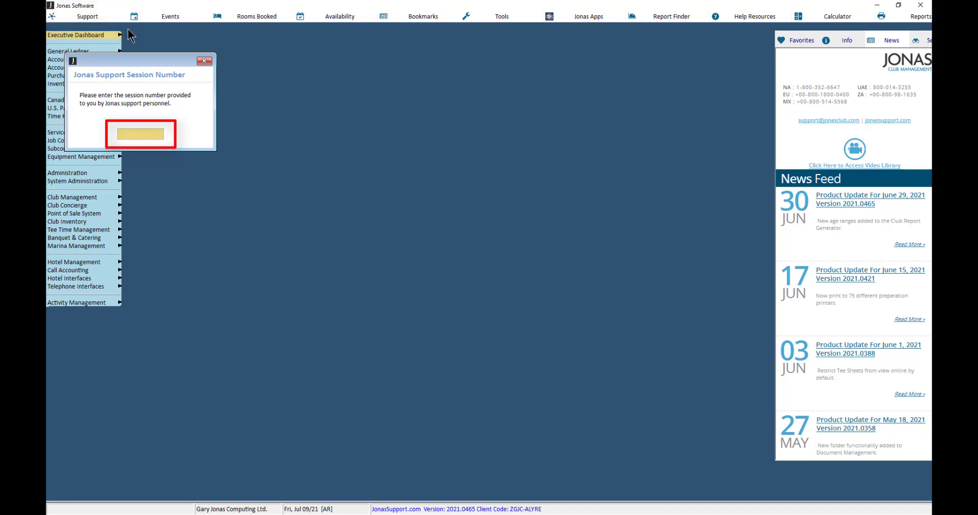
{"action": "key", "text": "Escape"}
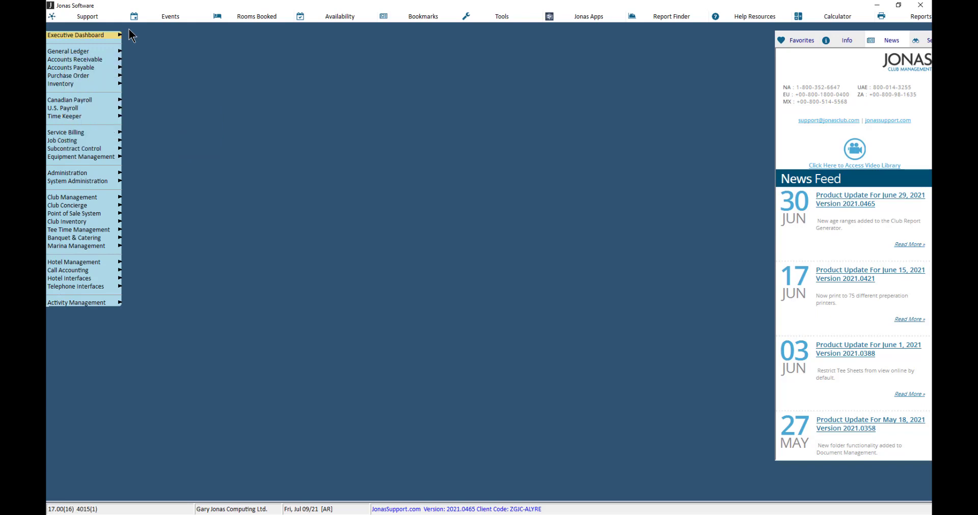
{"action": "left_click", "coordinate": [195, 20]}
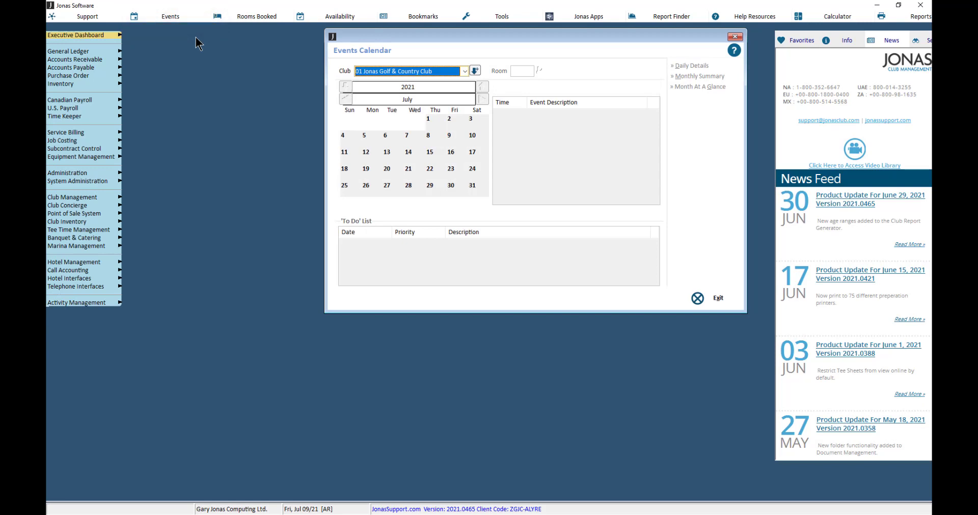
{"action": "key", "text": "F2"}
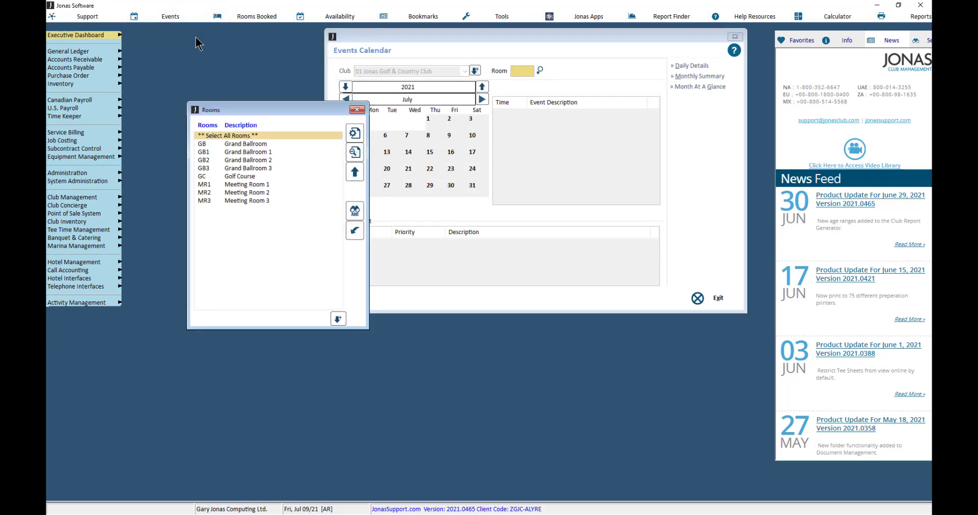
{"action": "key", "text": "Return"}
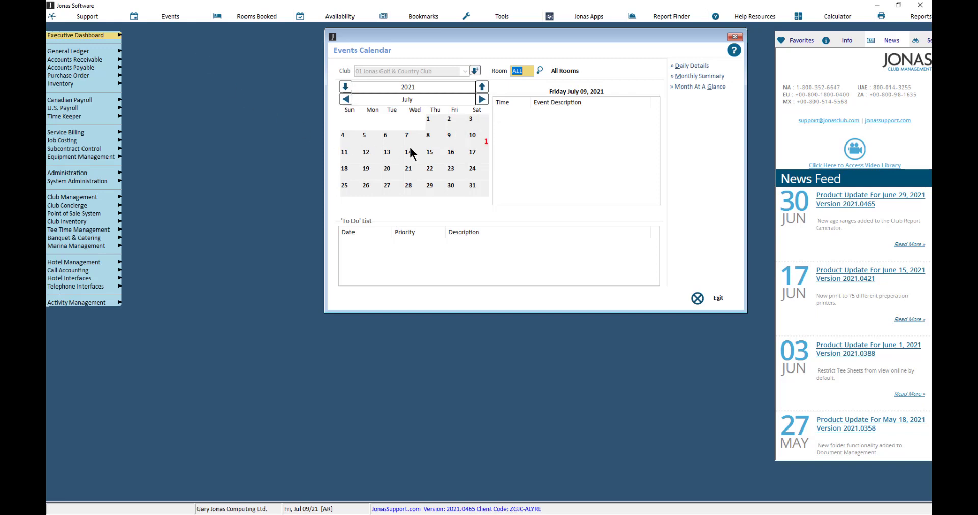
{"action": "left_click", "coordinate": [473, 144]}
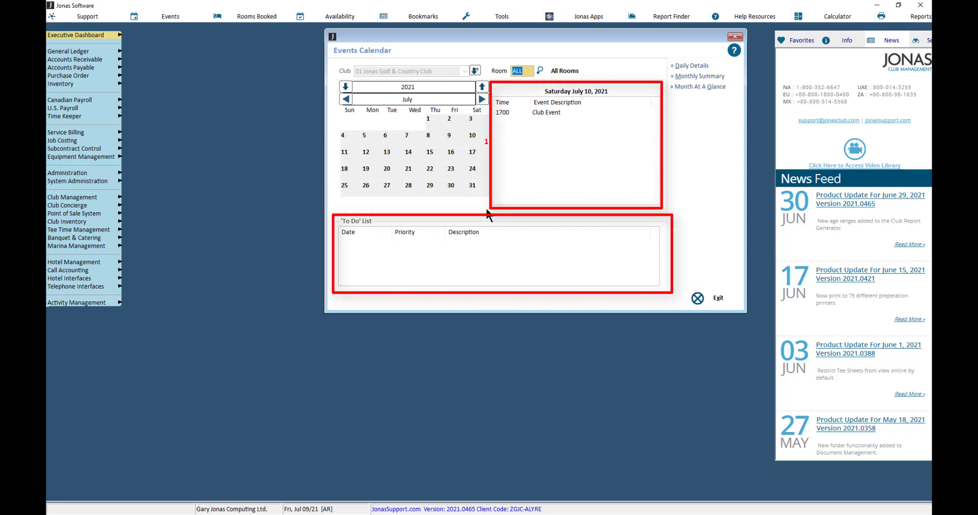
{"action": "double_click", "coordinate": [566, 112]}
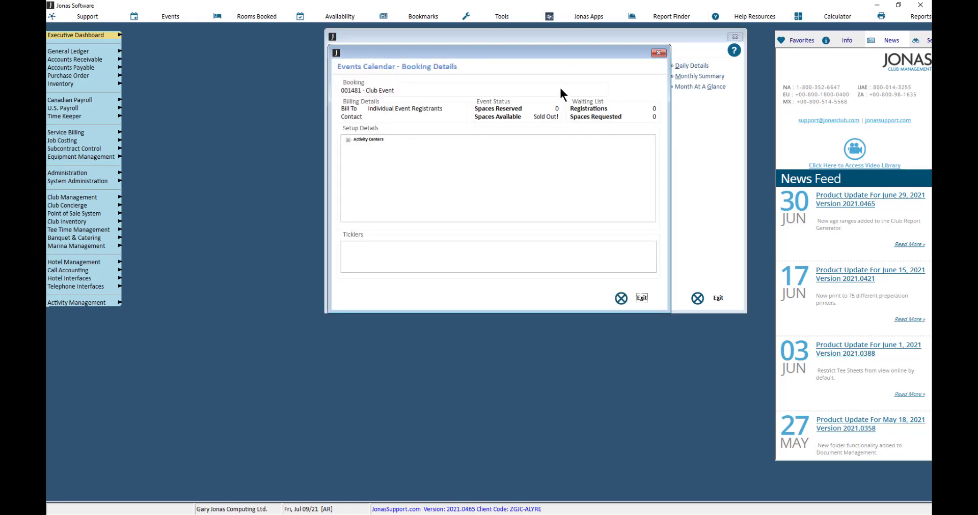
{"action": "key", "text": "Escape"}
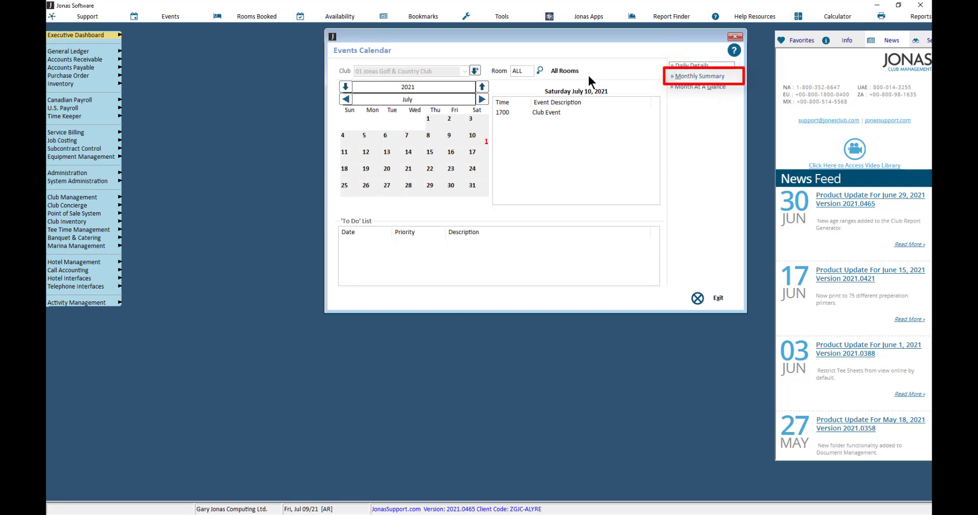
Step: View the full July 2021 monthly events calendar, then close the calendars
{"action": "left_click", "coordinate": [729, 92]}
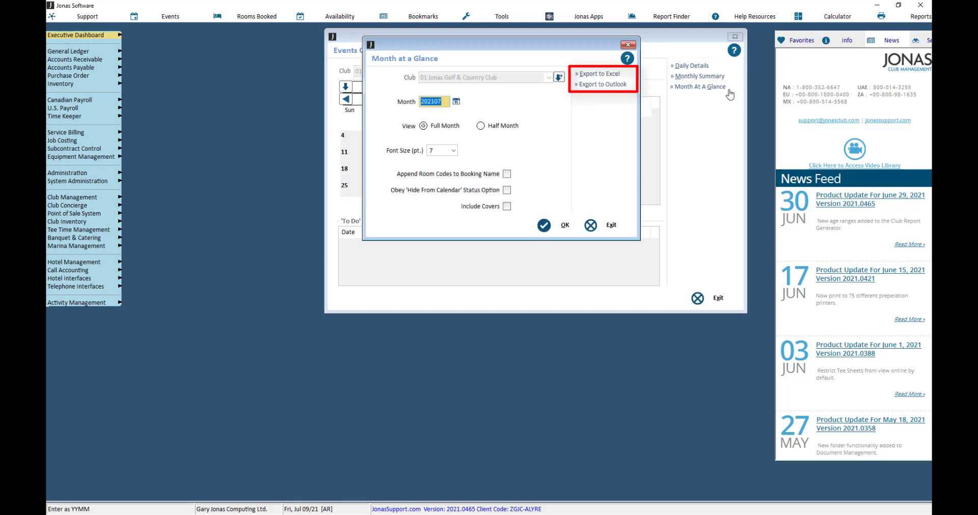
{"action": "left_click", "coordinate": [565, 225]}
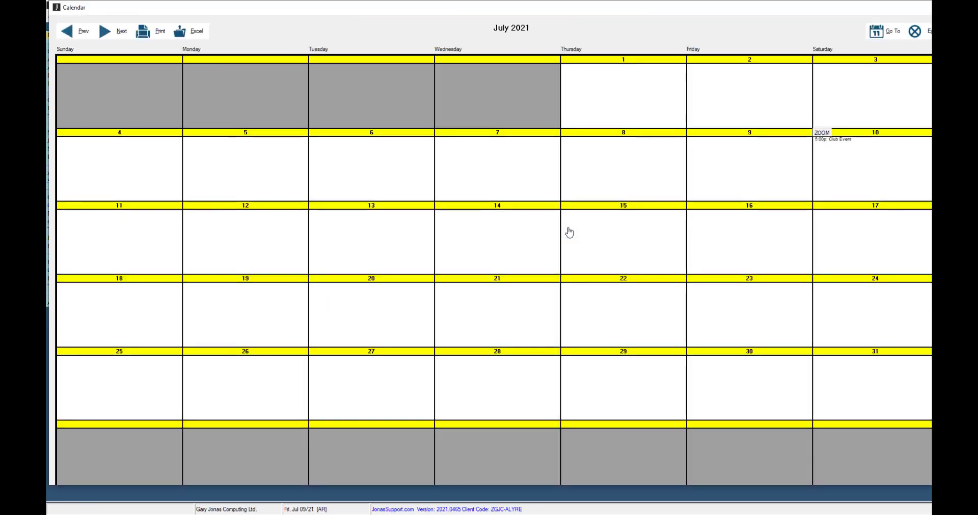
{"action": "key", "text": "Escape"}
{"action": "key", "text": "Escape"}
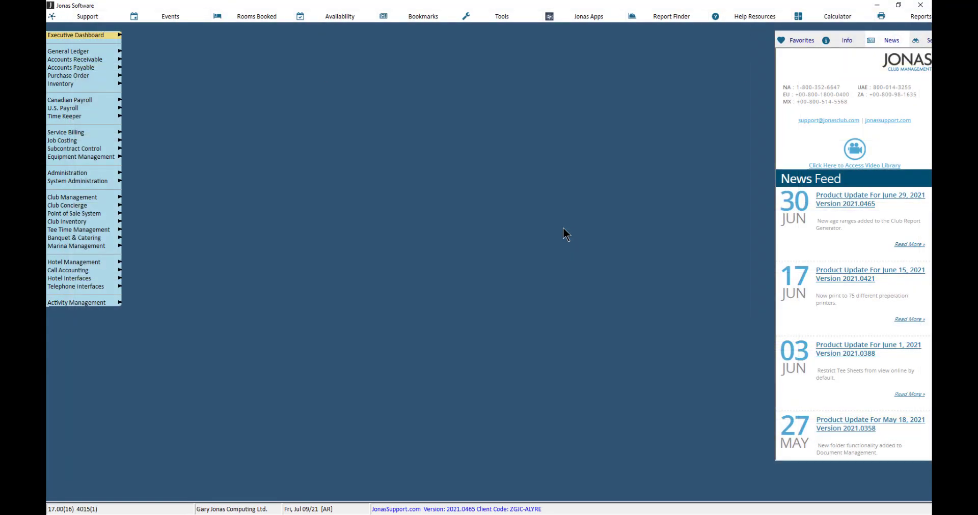
Step: Check monthly room bookings: view room 0111's reservation and start one for vacant room 0209
{"action": "left_click", "coordinate": [284, 22]}
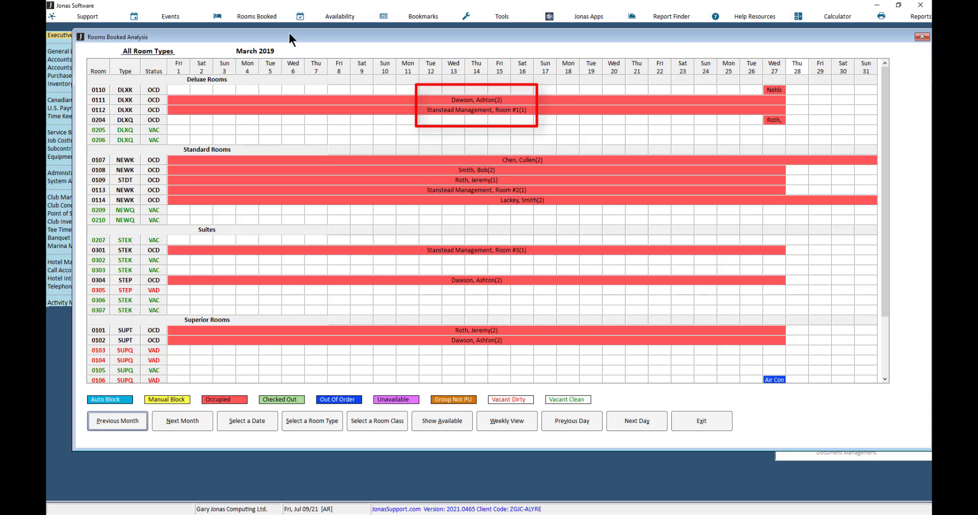
{"action": "double_click", "coordinate": [349, 101]}
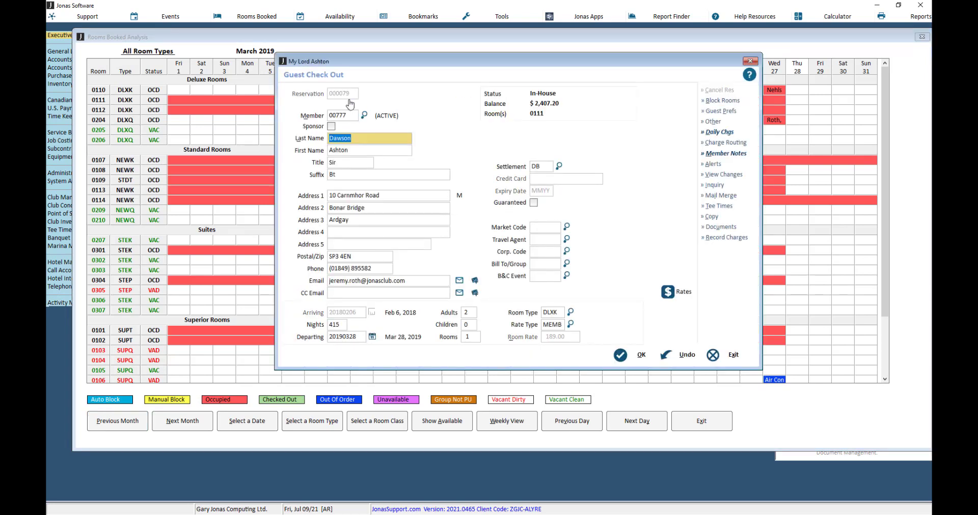
{"action": "key", "text": "Escape"}
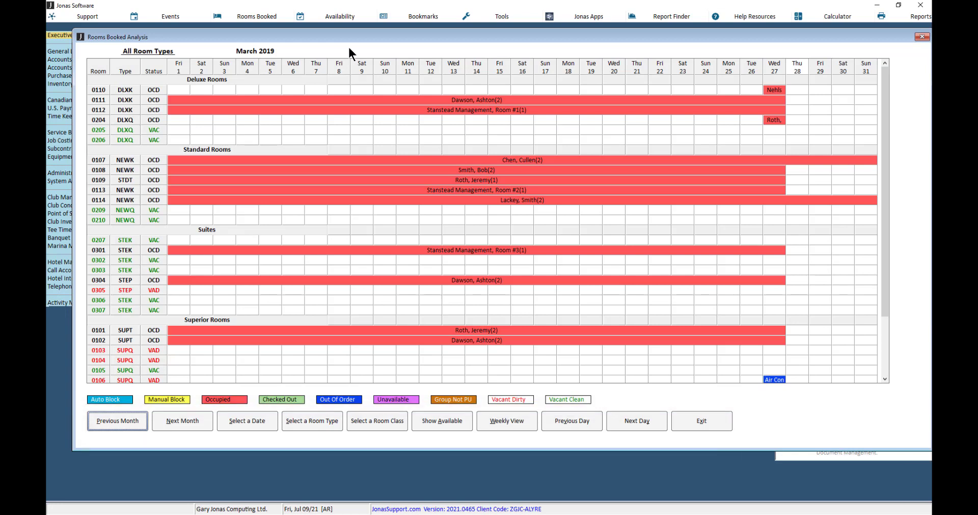
{"action": "left_click", "coordinate": [362, 213]}
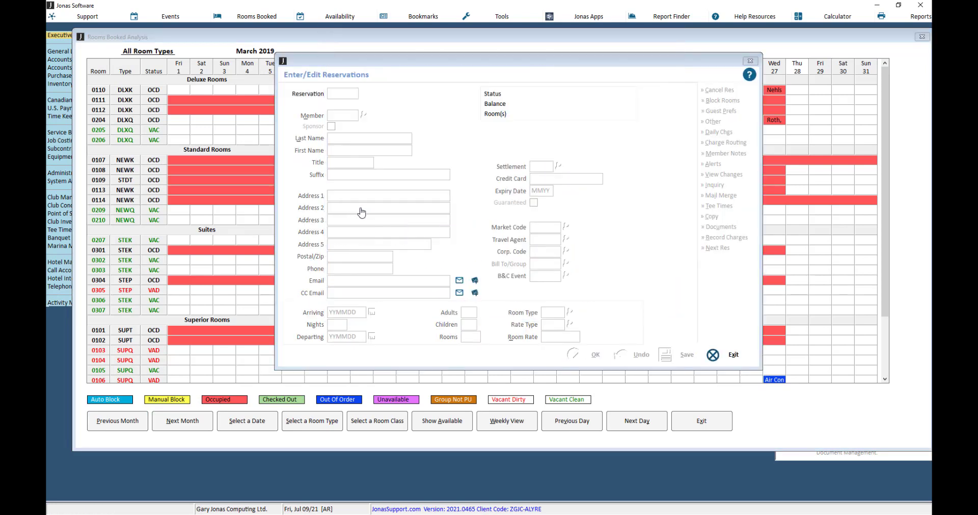
{"action": "key", "text": "Escape"}
{"action": "key", "text": "Escape"}
{"action": "key", "text": "Escape"}
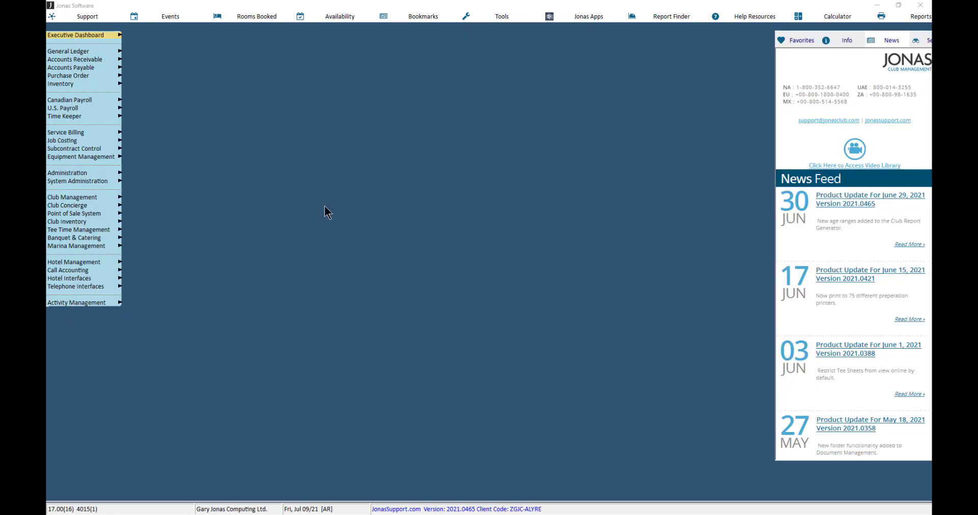
Step: Review the room availability summary in 30-day and 7-day views
{"action": "left_click", "coordinate": [369, 18]}
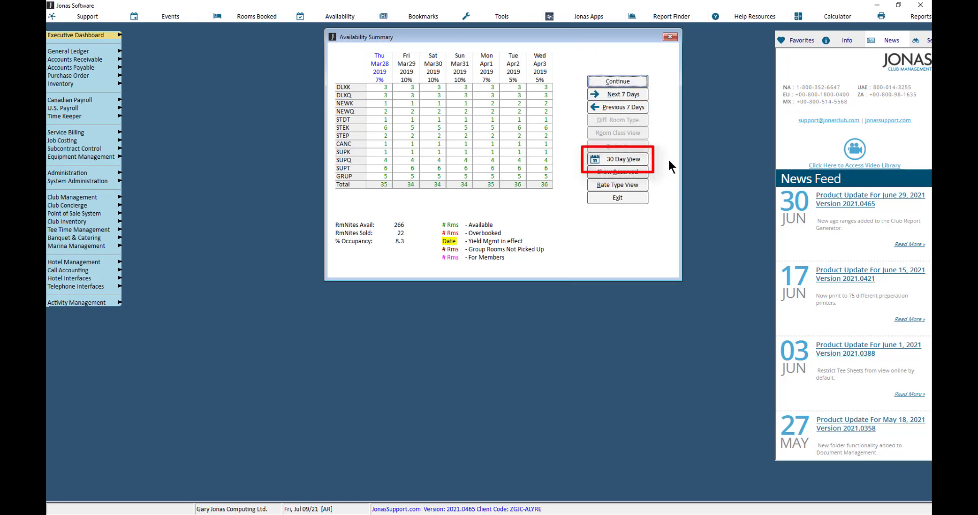
{"action": "left_click", "coordinate": [644, 161]}
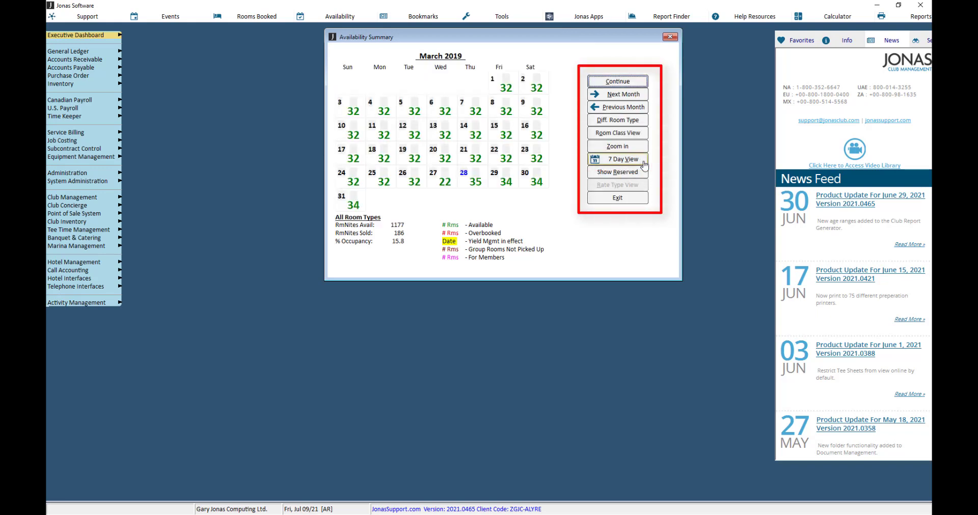
{"action": "left_click", "coordinate": [644, 163]}
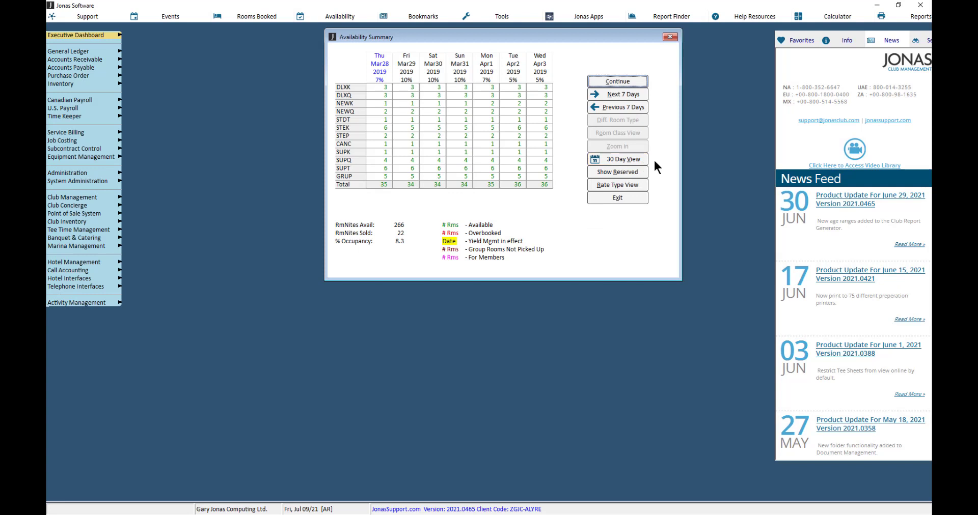
{"action": "key", "text": "Escape"}
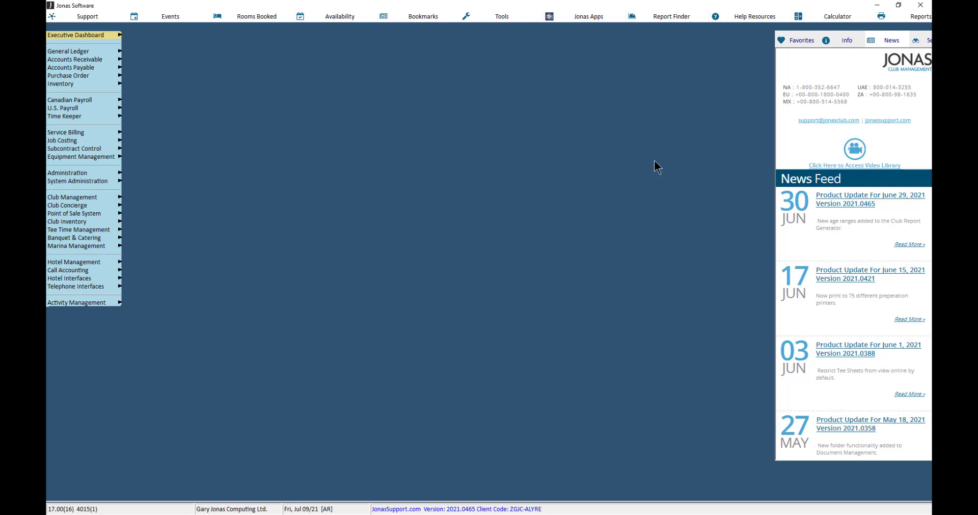
Step: Bookmark the Administration program JONAS Release / Enhancements
{"action": "left_click", "coordinate": [441, 20]}
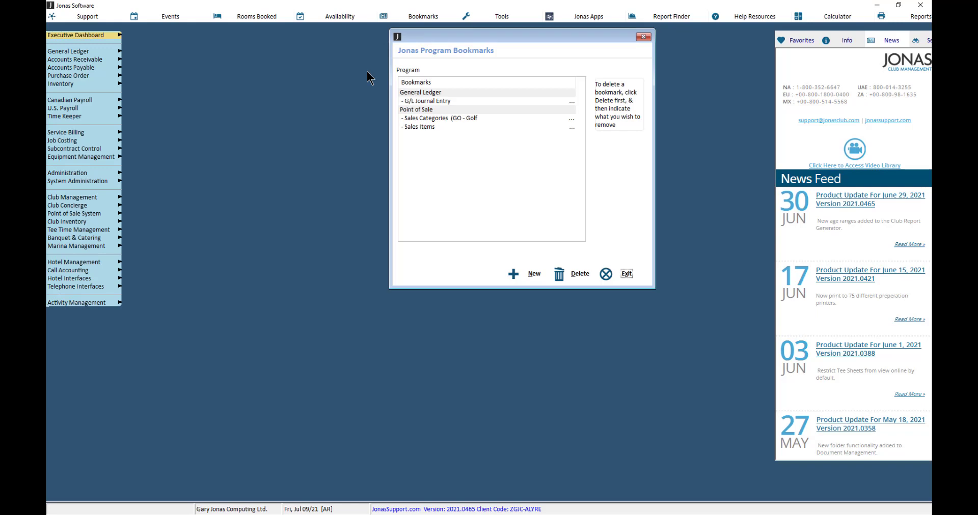
{"action": "left_click", "coordinate": [519, 277]}
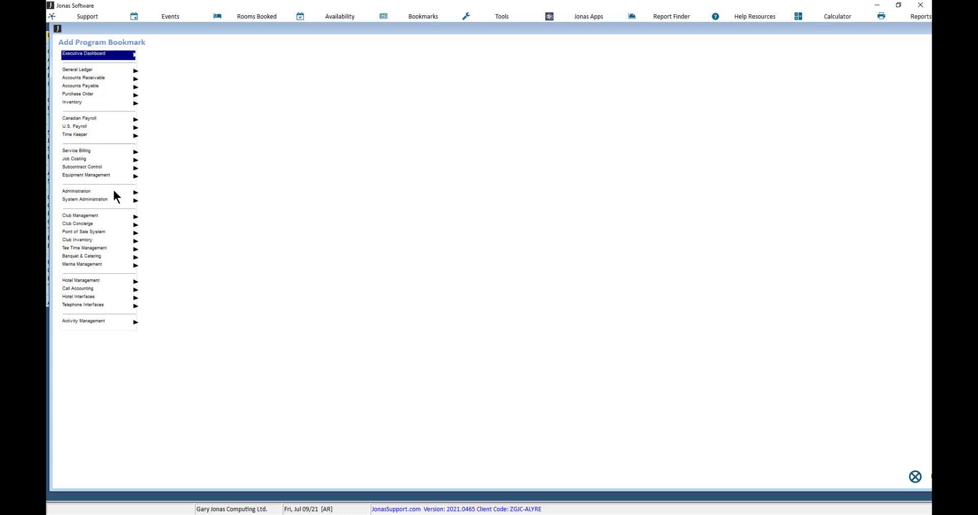
{"action": "left_click", "coordinate": [113, 192]}
{"action": "left_click", "coordinate": [181, 88]}
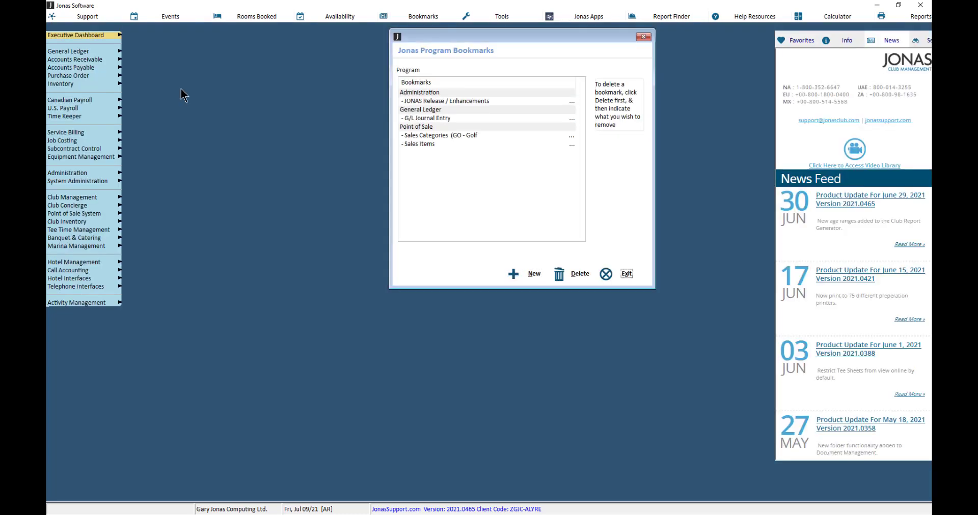
{"action": "left_click", "coordinate": [625, 277]}
Step: Open Club Management's Minimum Fee Billing program and mark it as a favourite
{"action": "left_click", "coordinate": [71, 198]}
{"action": "left_click", "coordinate": [165, 37]}
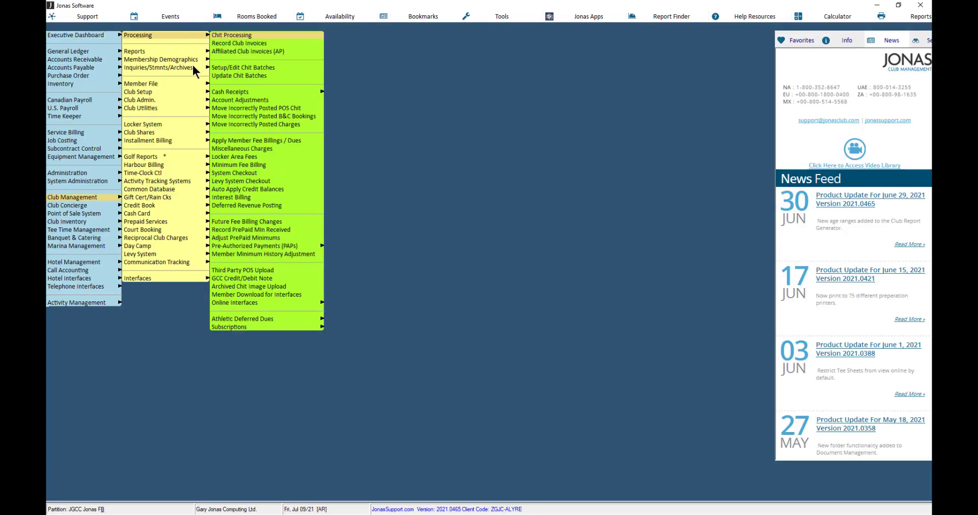
{"action": "left_click", "coordinate": [243, 166]}
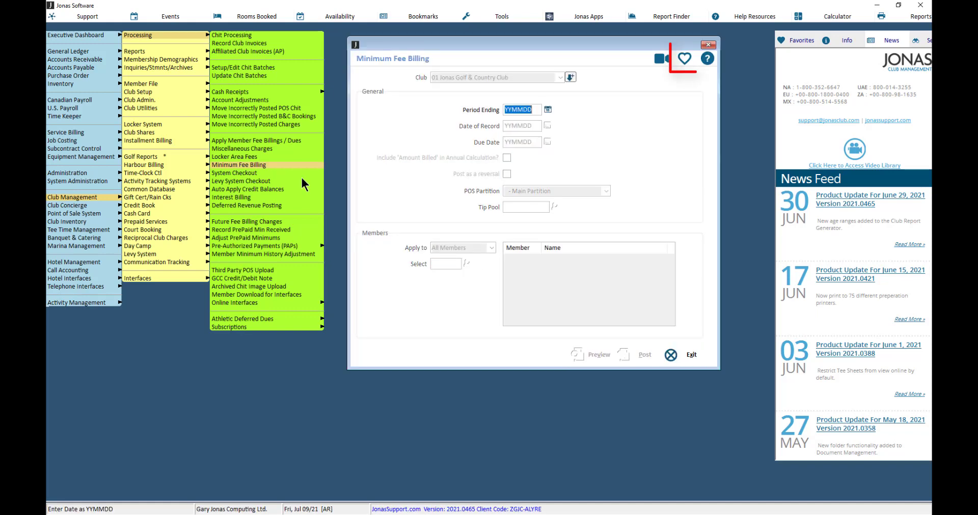
{"action": "left_click", "coordinate": [686, 60]}
{"action": "key", "text": "Escape"}
{"action": "key", "text": "Escape"}
{"action": "key", "text": "Escape"}
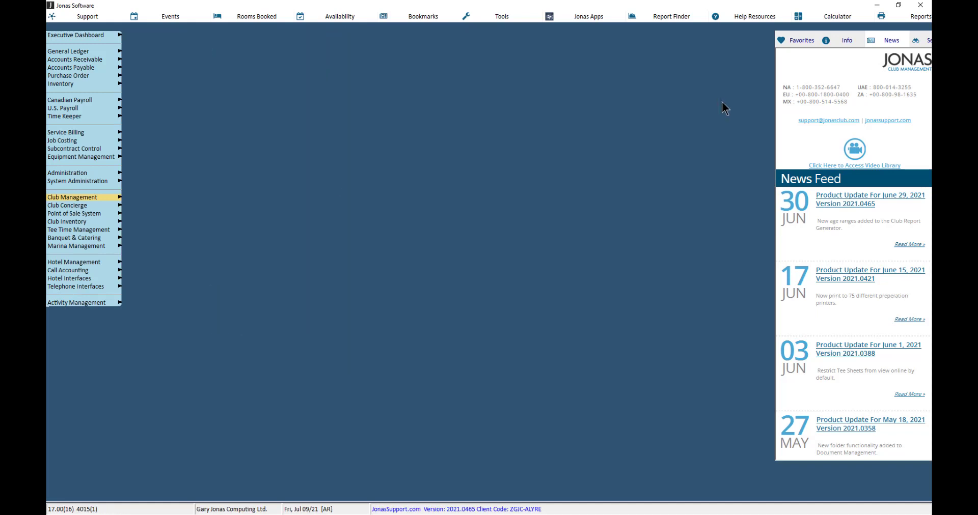
Step: Launch Minimum Fee Billing from the bookmarks list, close it, and bring up the Tools list
{"action": "left_click", "coordinate": [423, 16]}
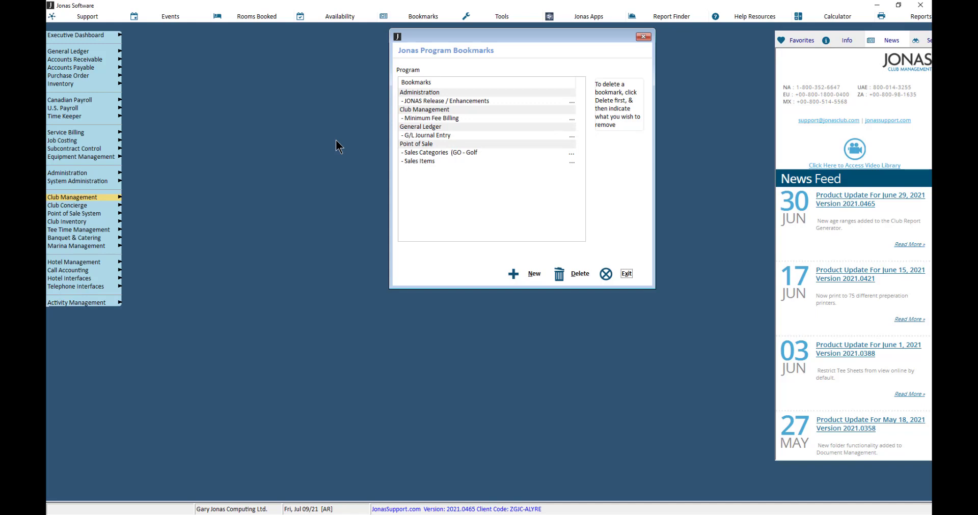
{"action": "double_click", "coordinate": [463, 117]}
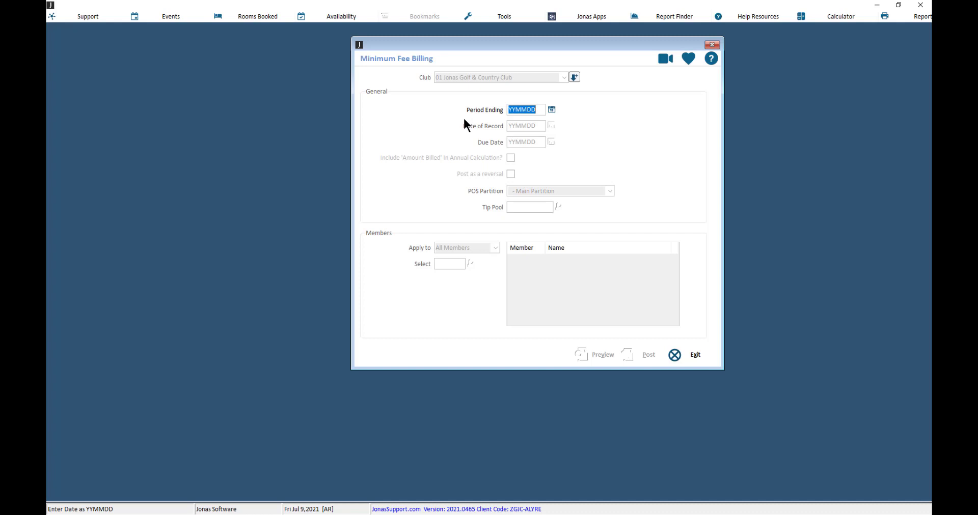
{"action": "key", "text": "Escape"}
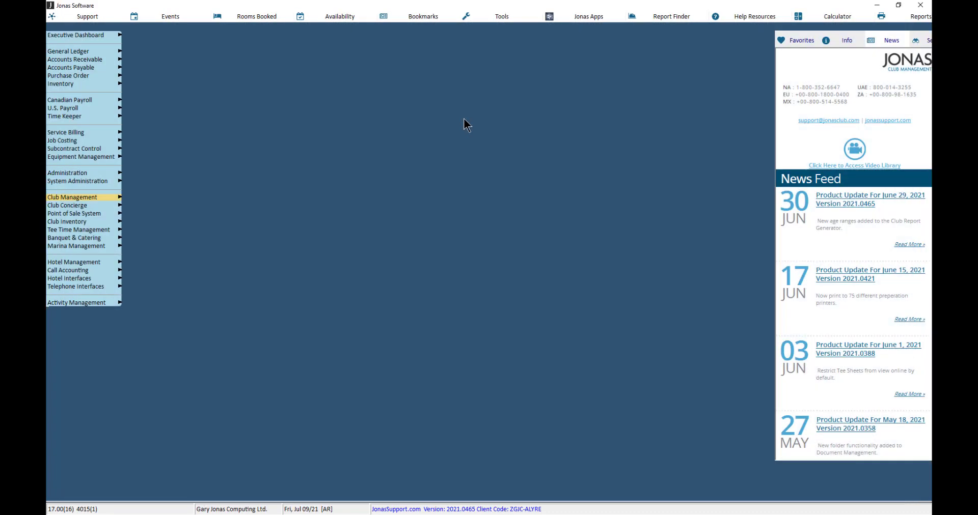
{"action": "left_click", "coordinate": [530, 21]}
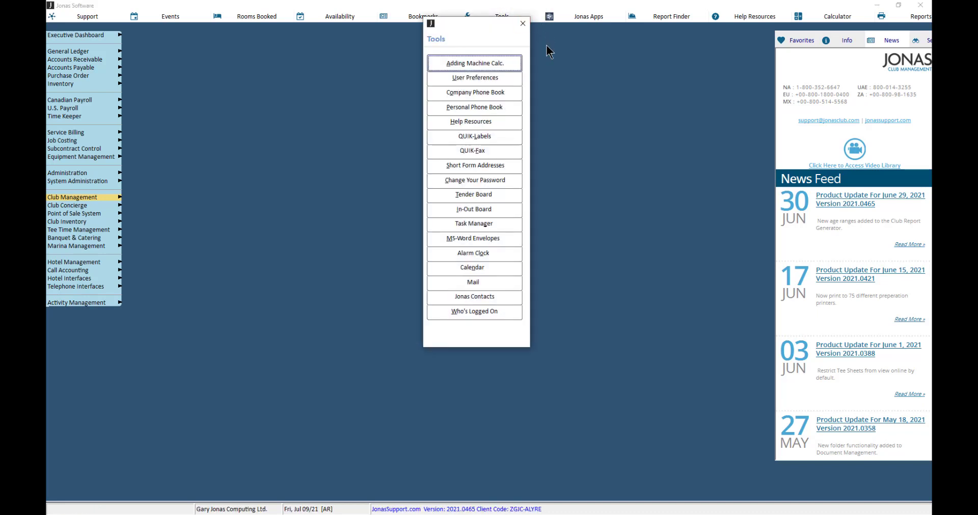
Step: Check User Preferences, Change Your Password and Who's Logged On, then switch to Report Finder
{"action": "left_click", "coordinate": [514, 79]}
{"action": "left_click", "coordinate": [513, 184]}
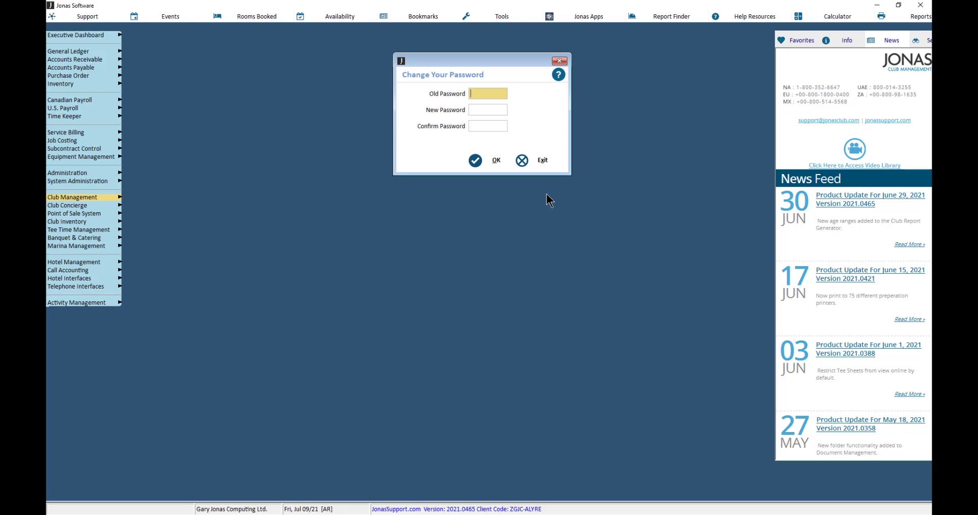
{"action": "key", "text": "Escape"}
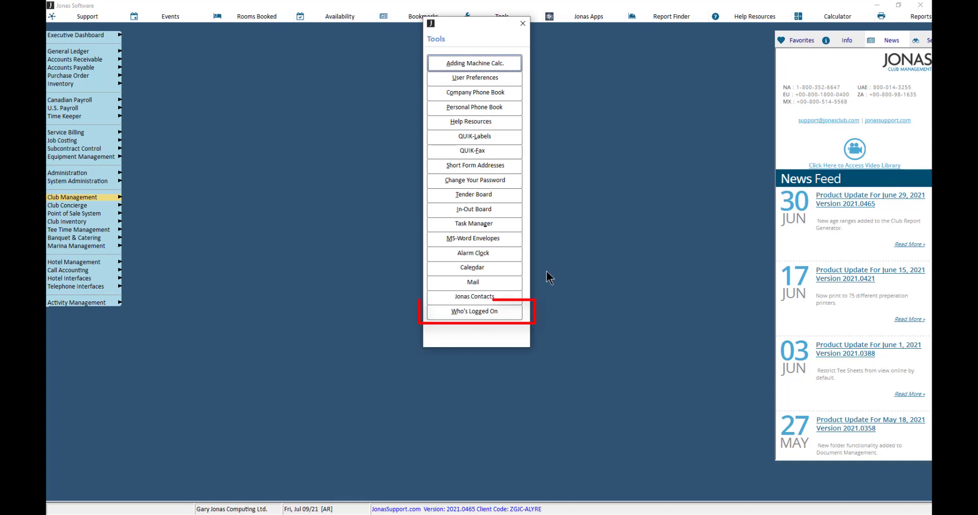
{"action": "left_click", "coordinate": [517, 315]}
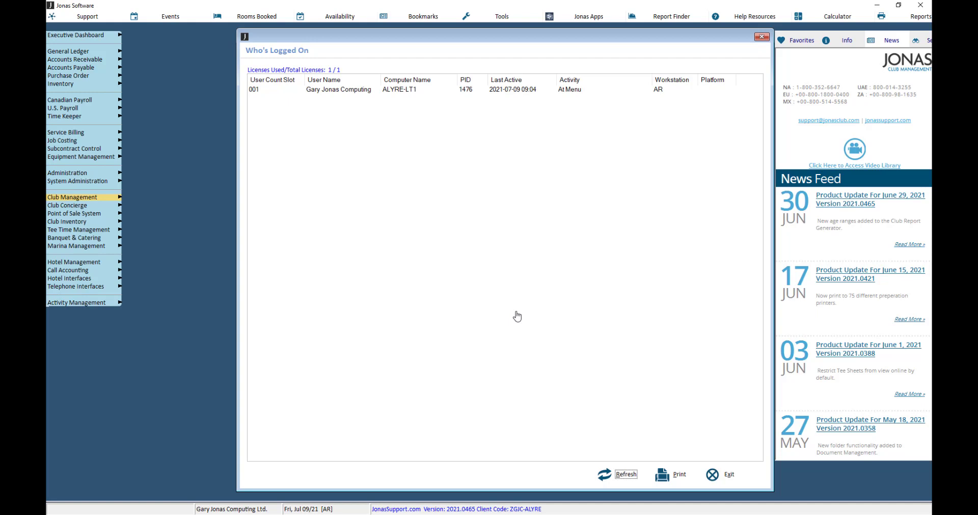
{"action": "left_click", "coordinate": [699, 21]}
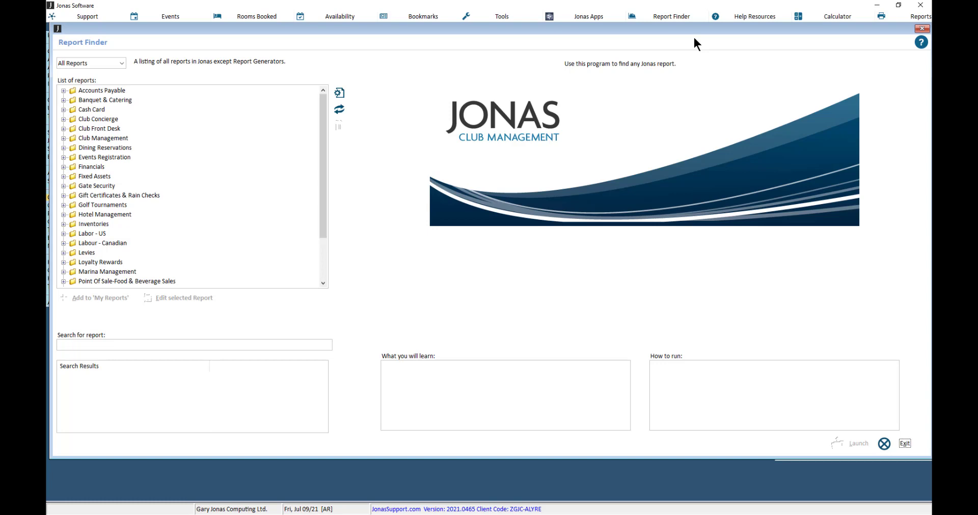
Step: Search reports for 'USE' and preview the Detailed by Booking Number report
{"action": "left_click", "coordinate": [302, 348]}
{"action": "type", "text": "USE"}
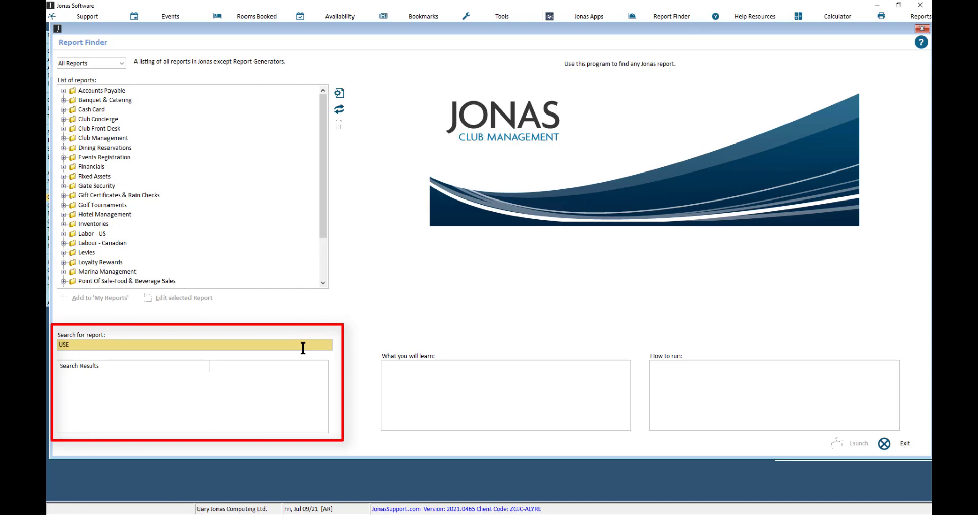
{"action": "key", "text": "Return"}
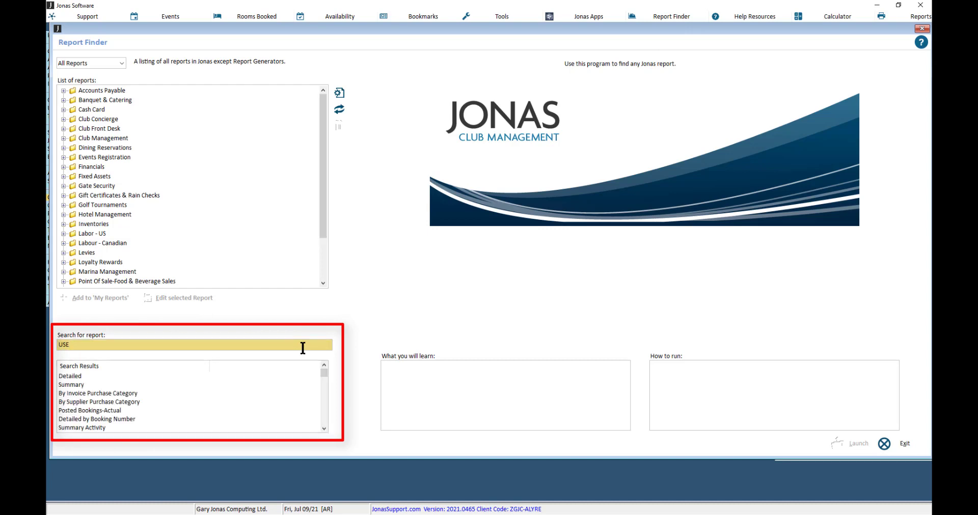
{"action": "left_click", "coordinate": [127, 419]}
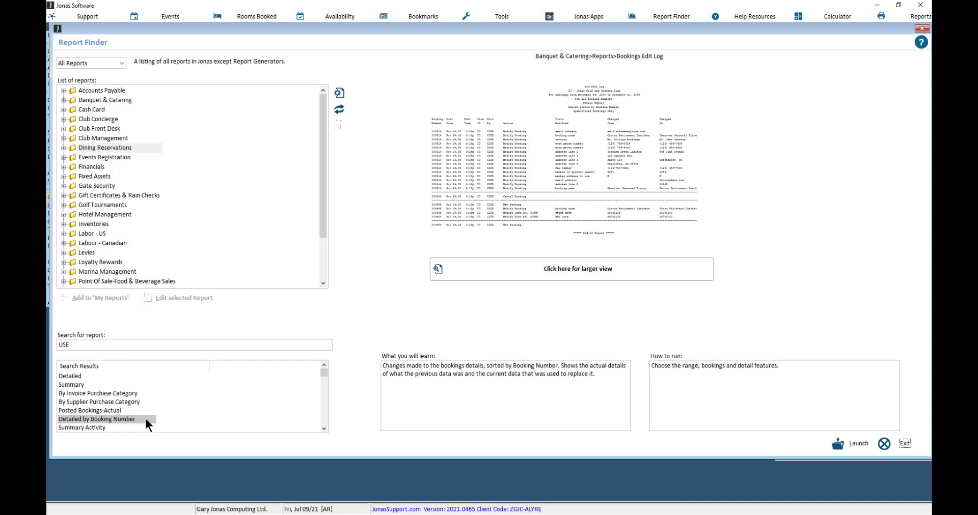
Step: List My Reports and launch the Attendance report from the Club Front Desk folder
{"action": "left_click", "coordinate": [122, 63]}
{"action": "key", "text": "Down"}
{"action": "key", "text": "Return"}
{"action": "key", "text": "Down"}
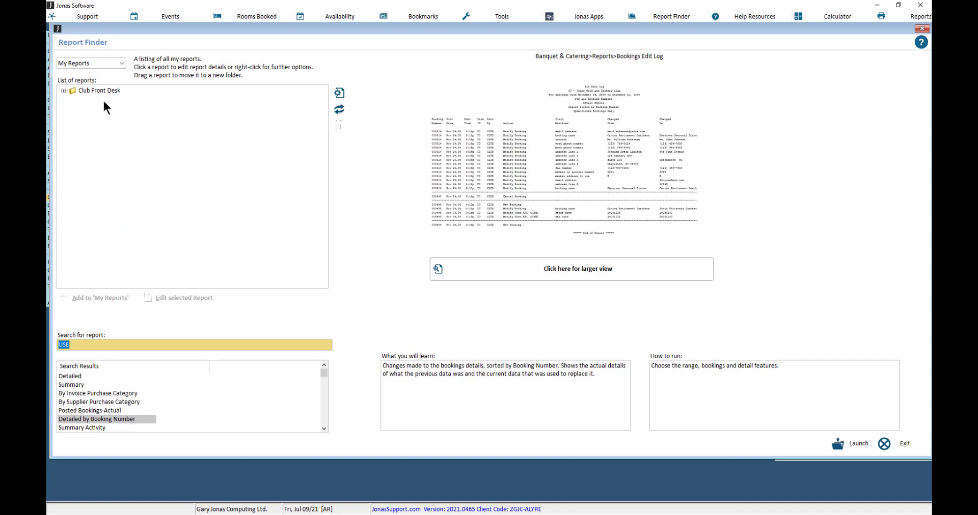
{"action": "left_click", "coordinate": [65, 91]}
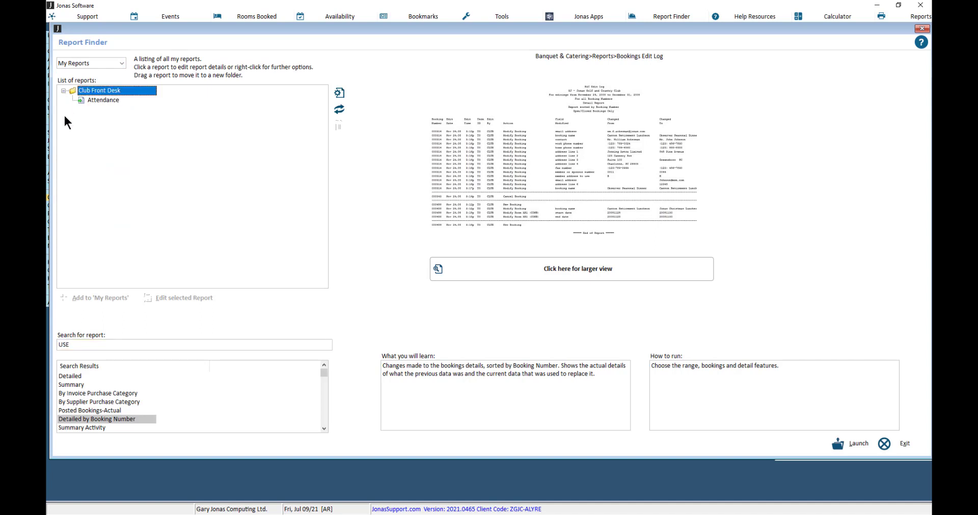
{"action": "left_click", "coordinate": [107, 101]}
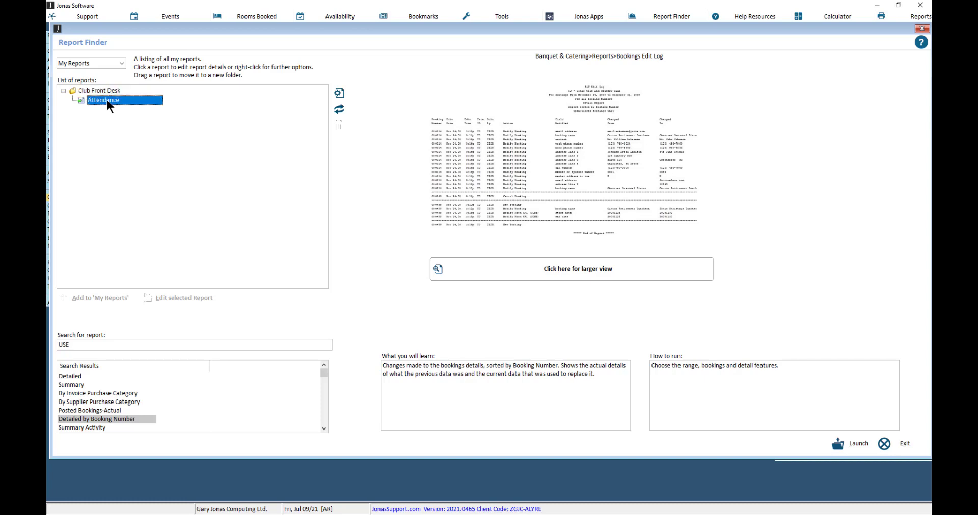
{"action": "left_click", "coordinate": [836, 448]}
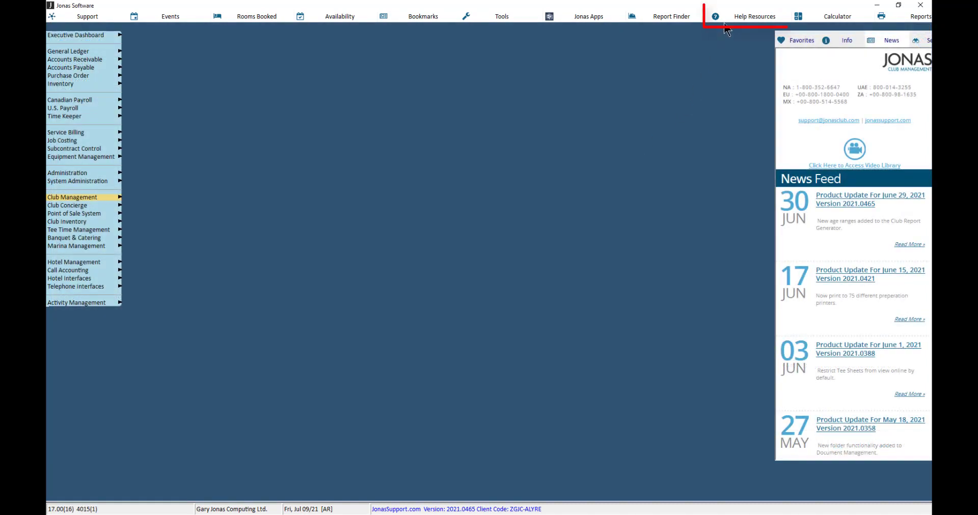
{"action": "left_click", "coordinate": [726, 20]}
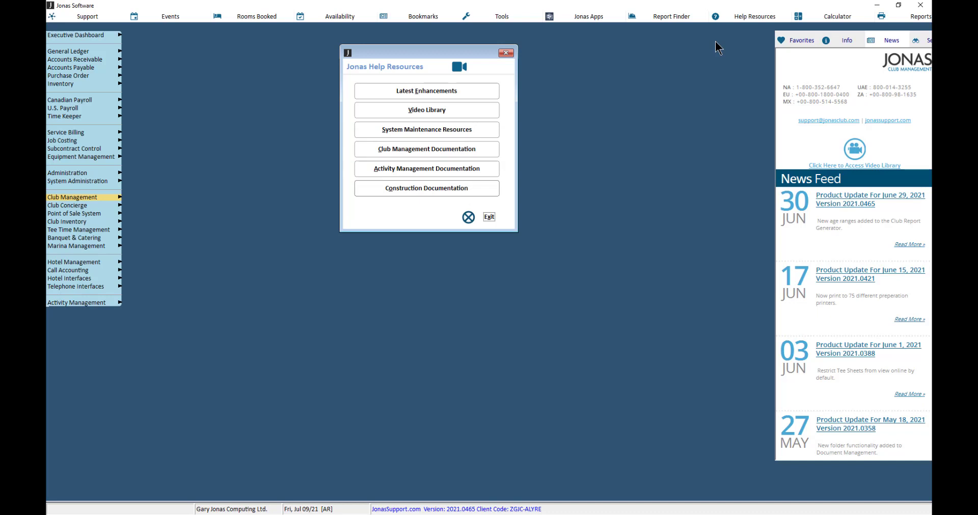
{"action": "left_click", "coordinate": [458, 67]}
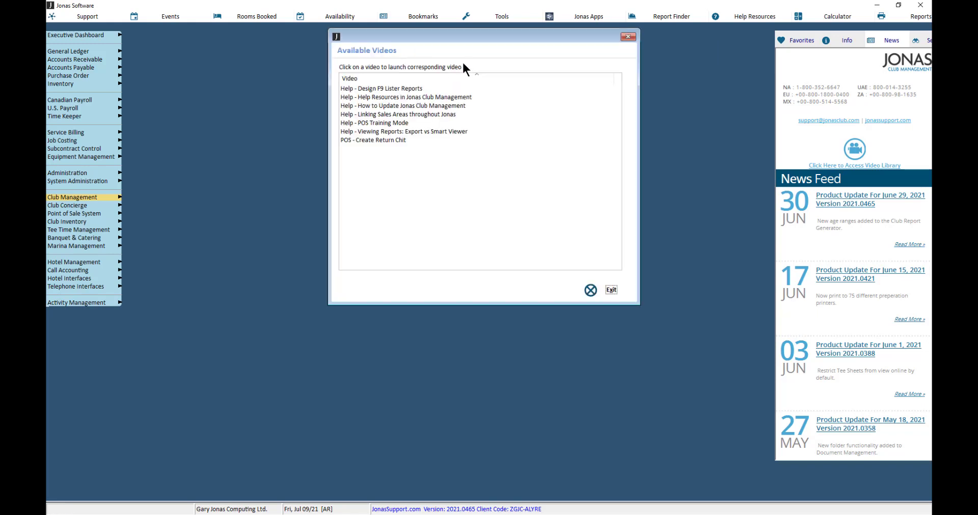
{"action": "key", "text": "Escape"}
{"action": "key", "text": "Escape"}
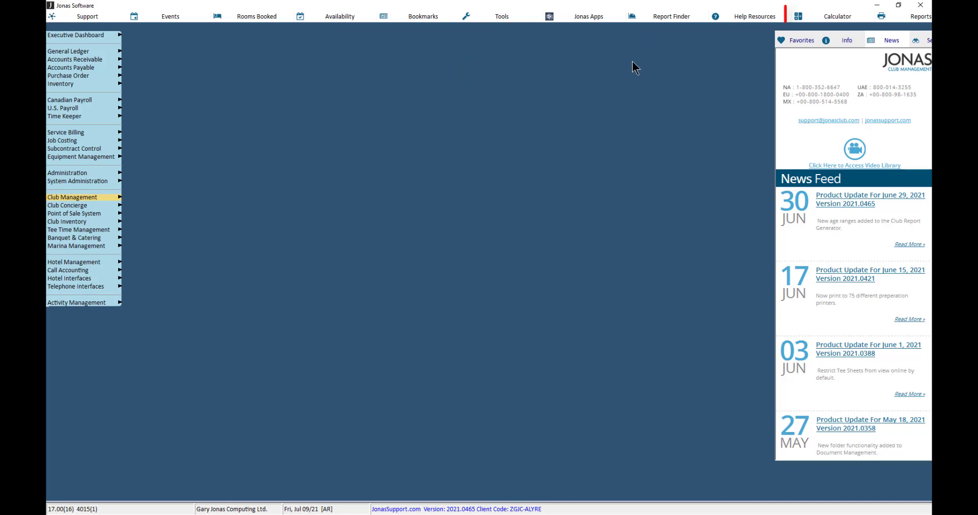
{"action": "left_click", "coordinate": [854, 19]}
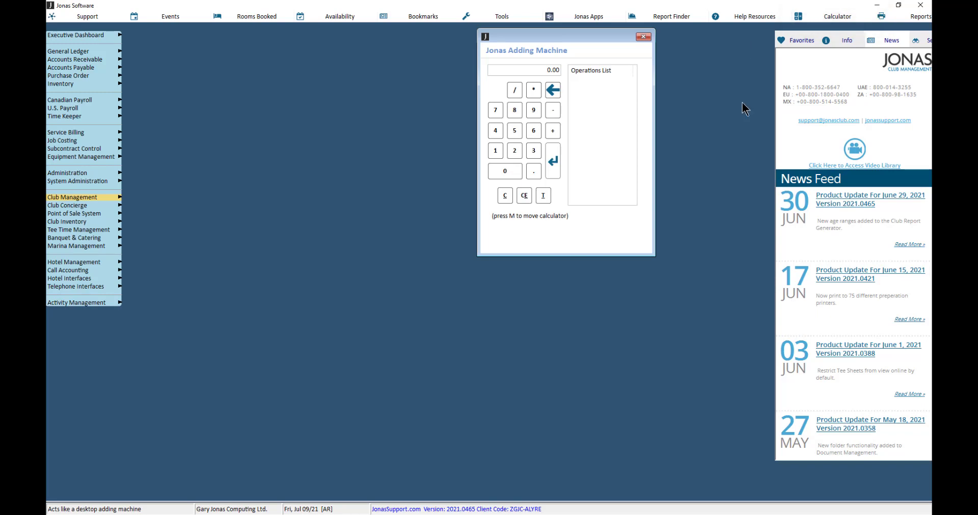
{"action": "key", "text": "m"}
{"action": "key", "text": "m"}
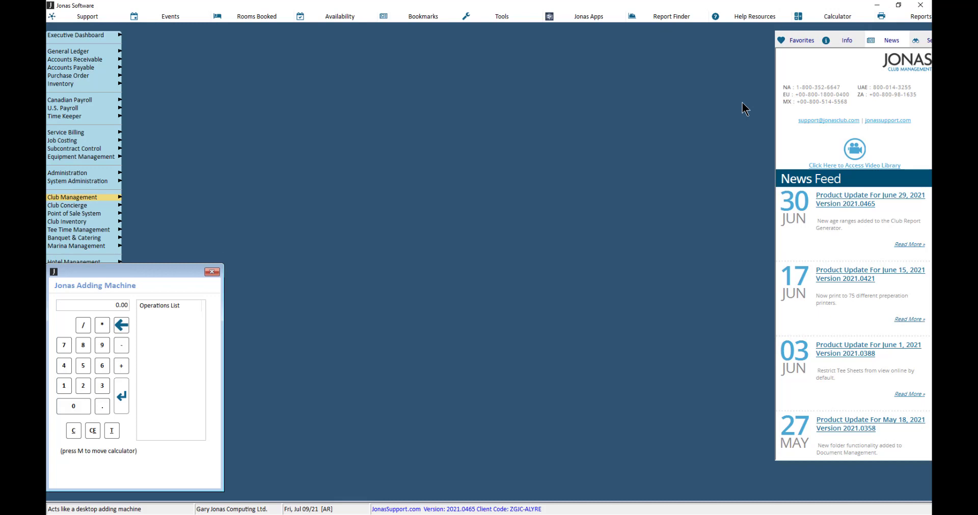
{"action": "key", "text": "m"}
{"action": "key", "text": "m"}
{"action": "key", "text": "Escape"}
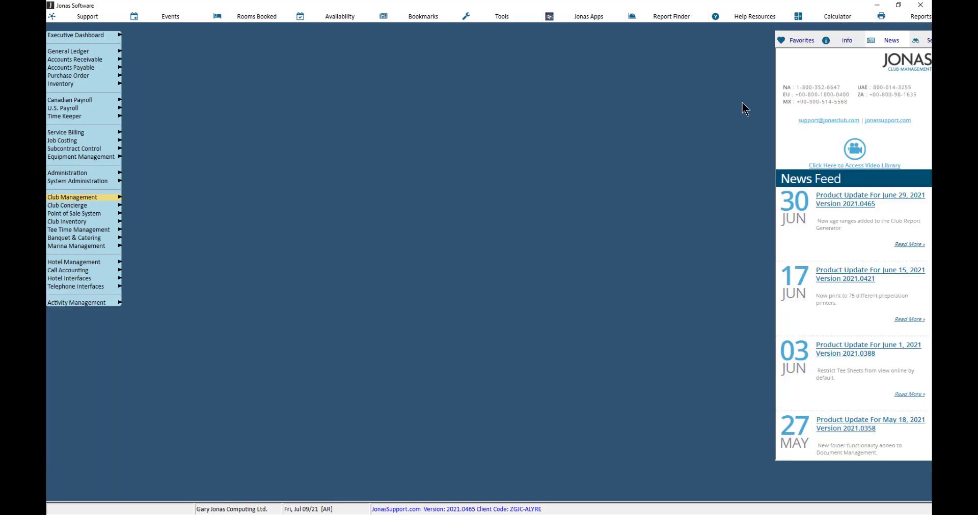
{"action": "left_click", "coordinate": [896, 20]}
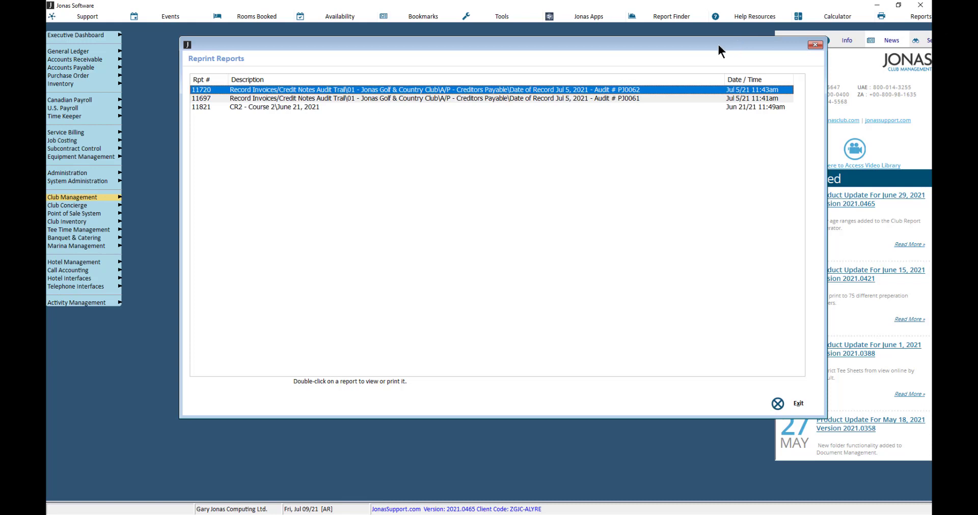
{"action": "double_click", "coordinate": [680, 90]}
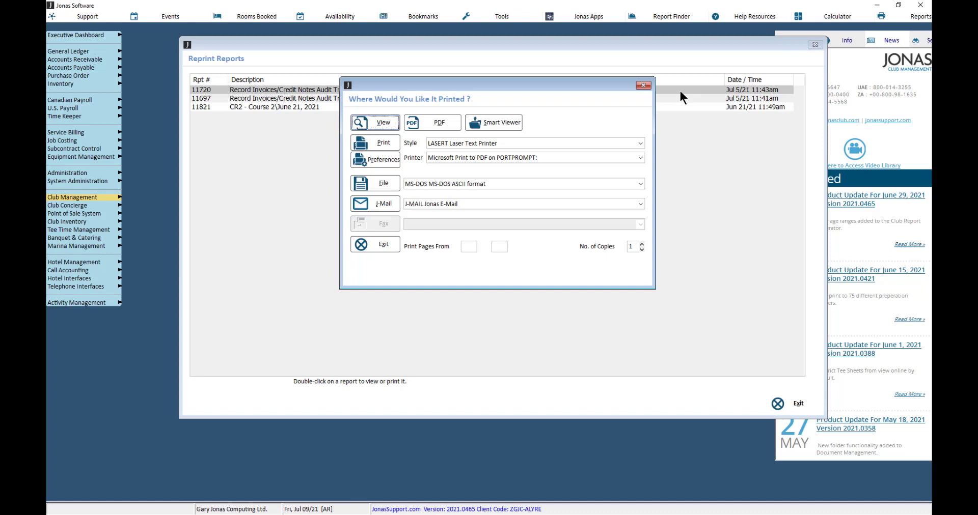
{"action": "key", "text": "Escape"}
{"action": "key", "text": "Escape"}
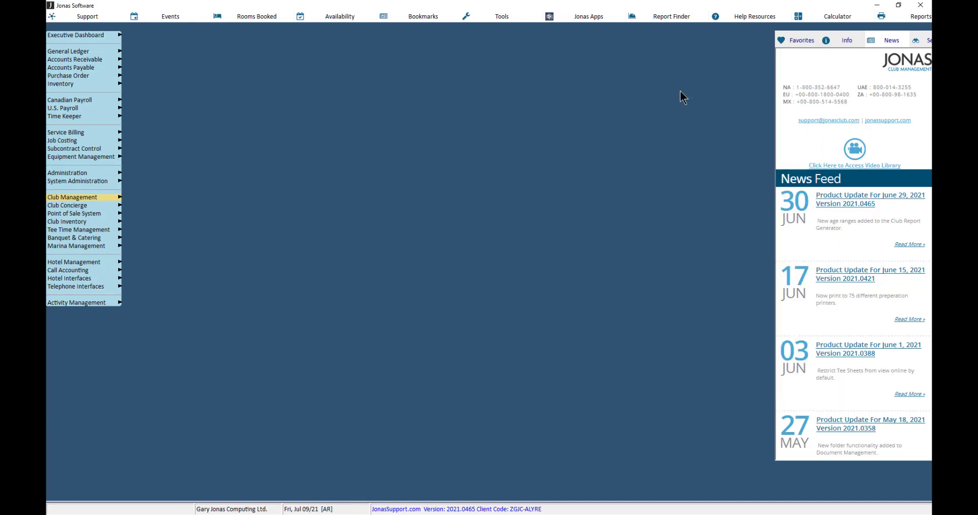
{"action": "right_click", "coordinate": [680, 91]}
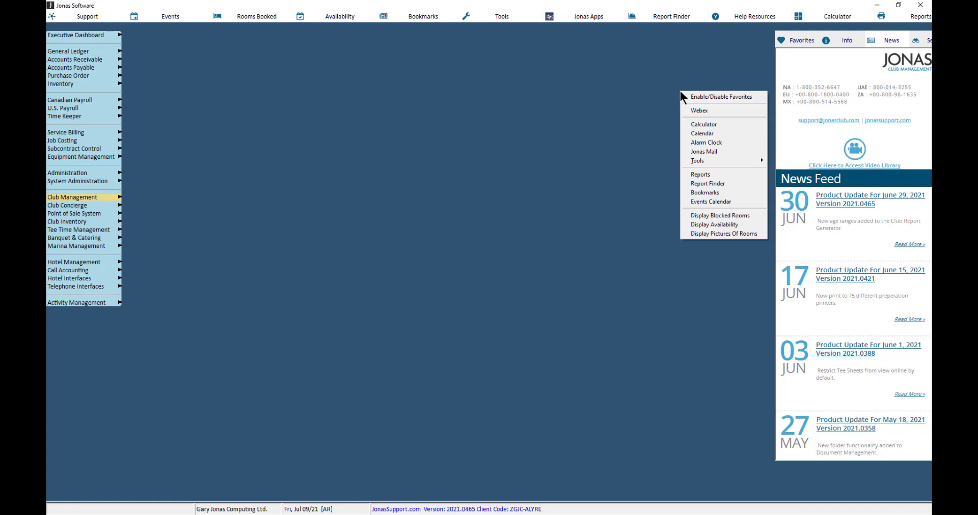
{"action": "left_click", "coordinate": [668, 79]}
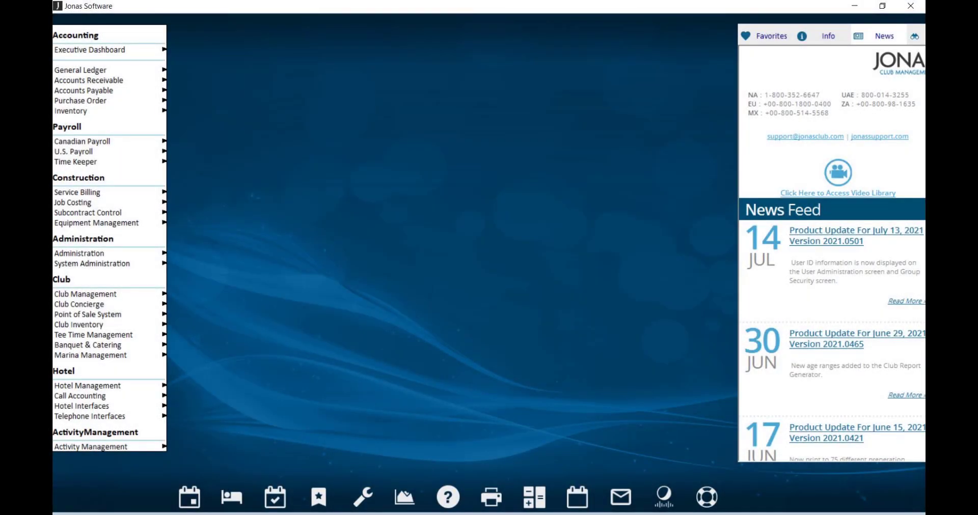